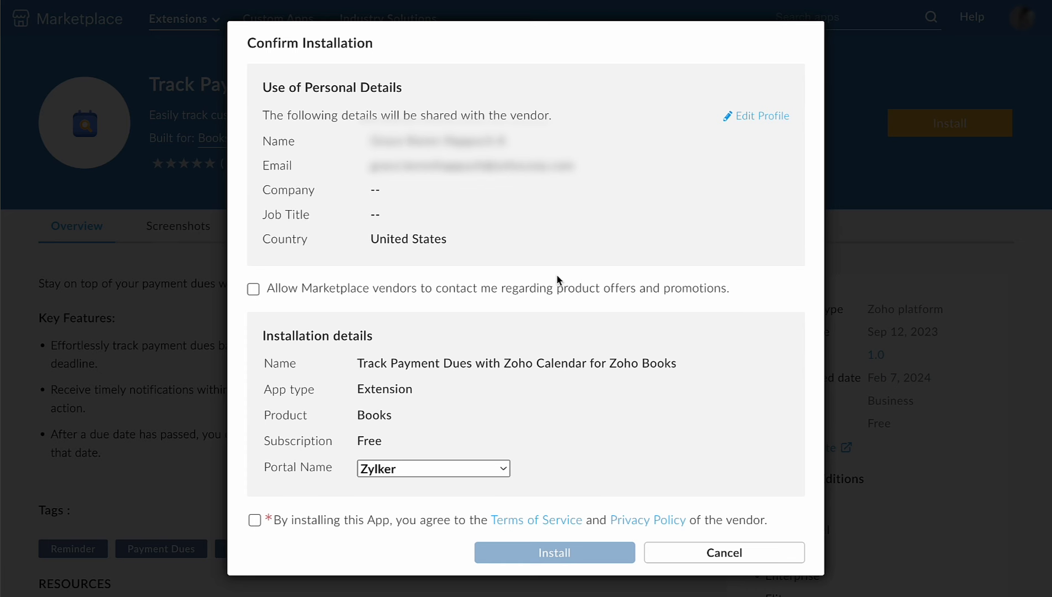
Accept the vendor, Marketplace and integration terms to install Track Payment Dues with Zoho Calendar in the Zylker organization.
scroll(557, 280, "down", 1)
left_click(255, 485)
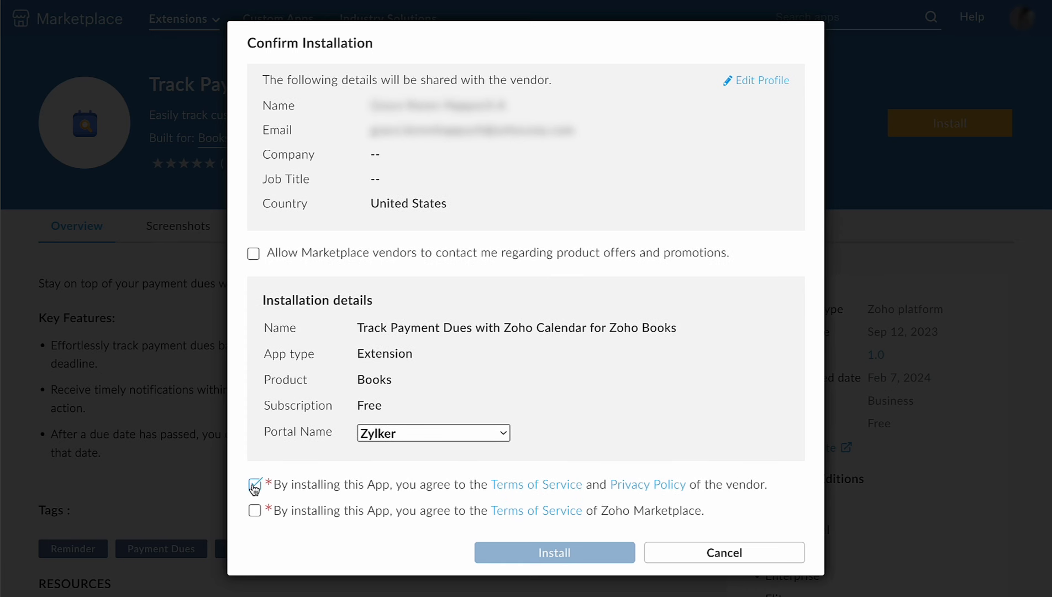
left_click(255, 510)
left_click(583, 548)
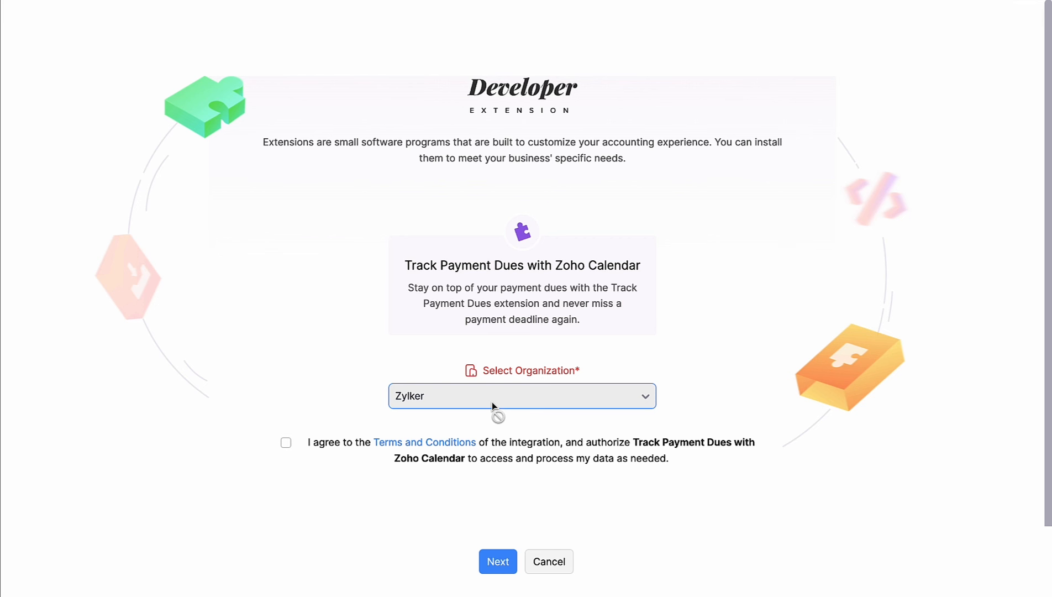
left_click(348, 441)
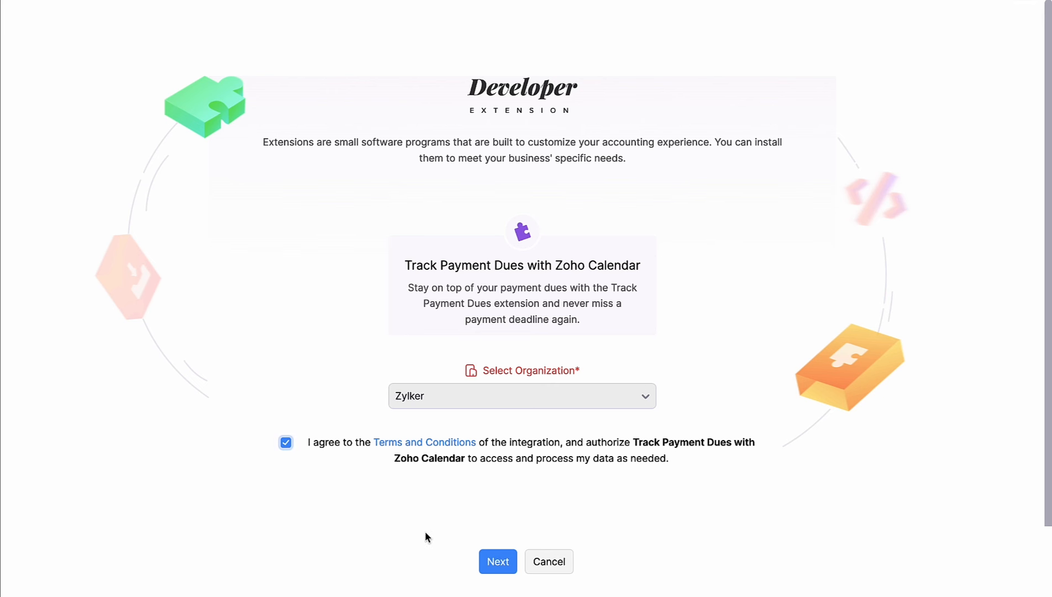
left_click(498, 562)
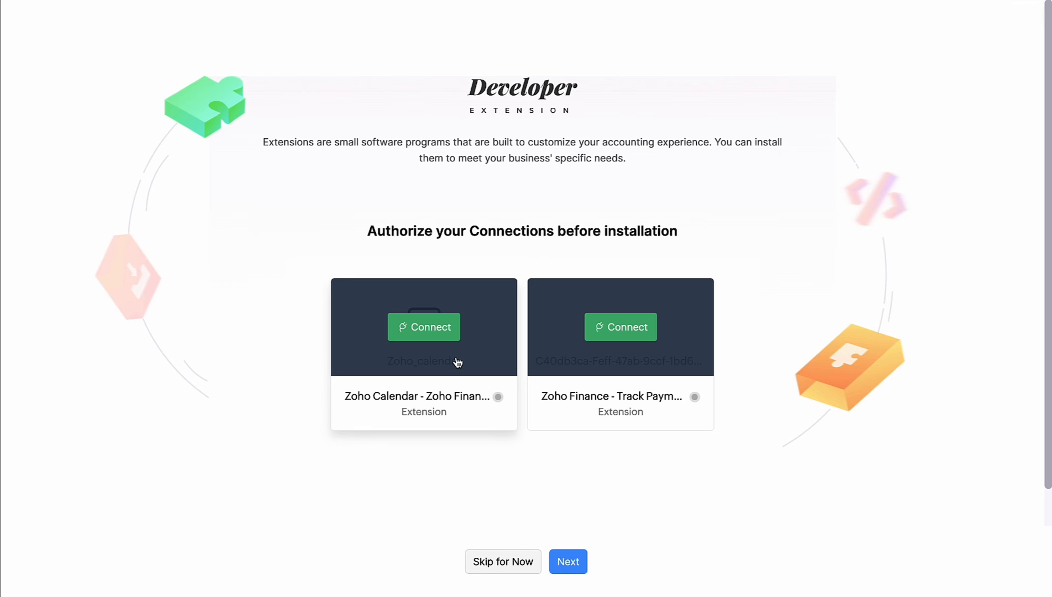
Authorize the extension's Zoho Calendar connection and allow Zoho Flow to access the calendar data.
left_click(453, 338)
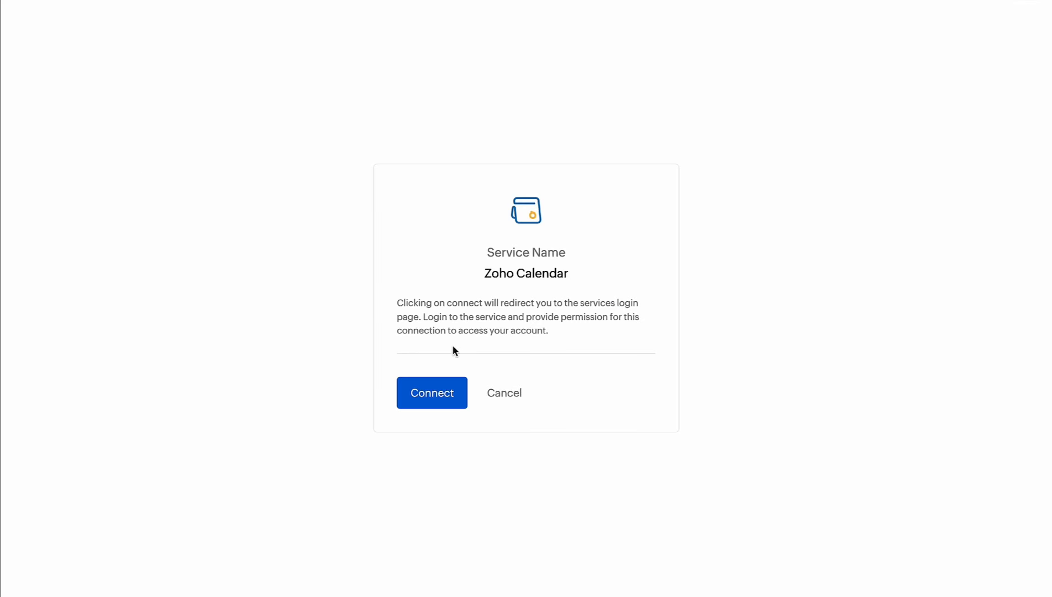
left_click(448, 399)
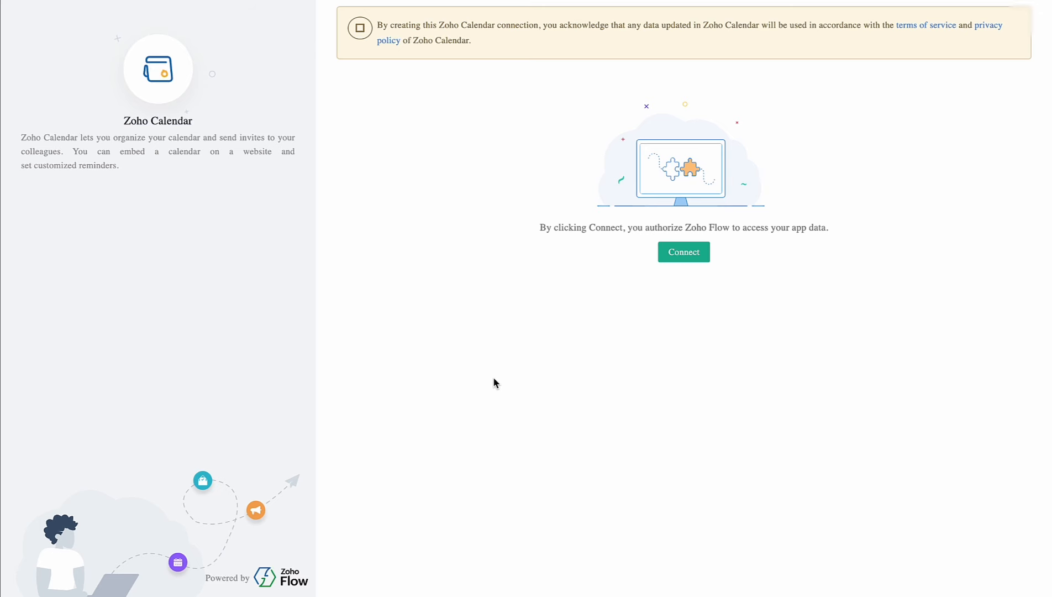
left_click(682, 257)
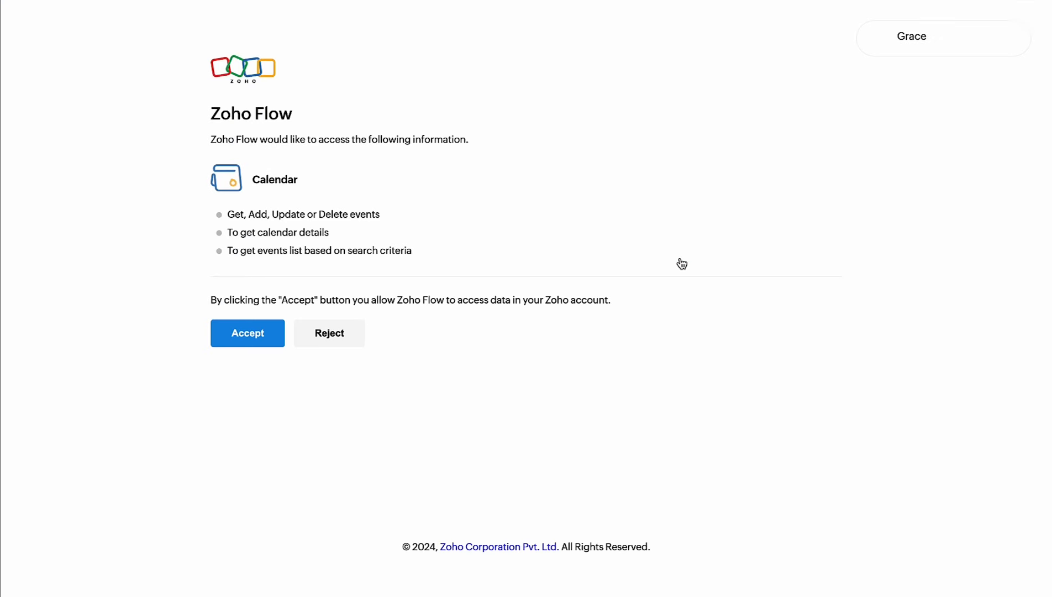
left_click(261, 341)
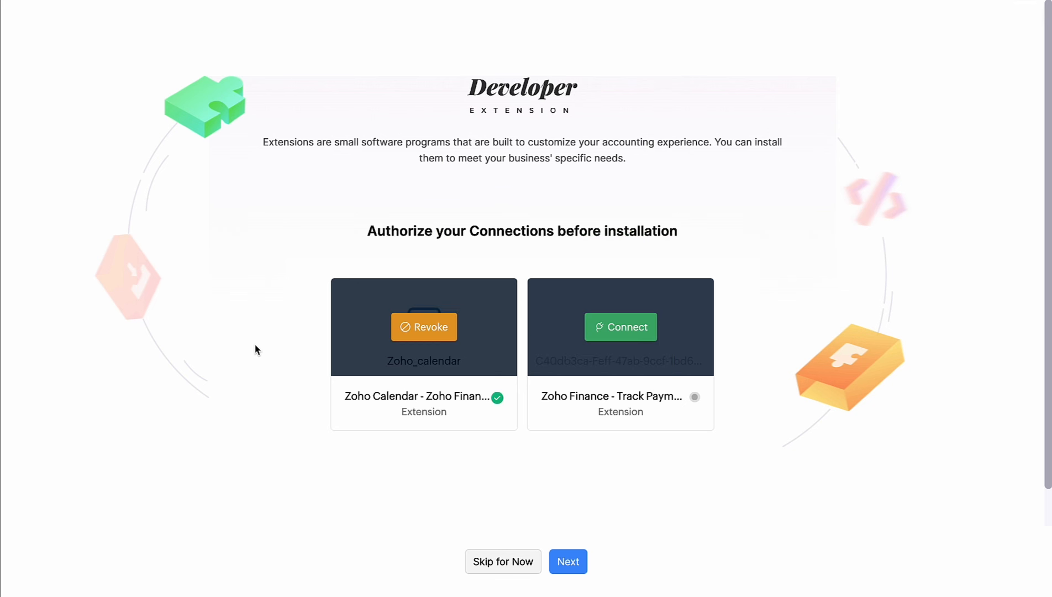
Authorize the Zoho Finance connection with access to Books and Invoice data, and continue to the extension's configuration.
left_click(616, 340)
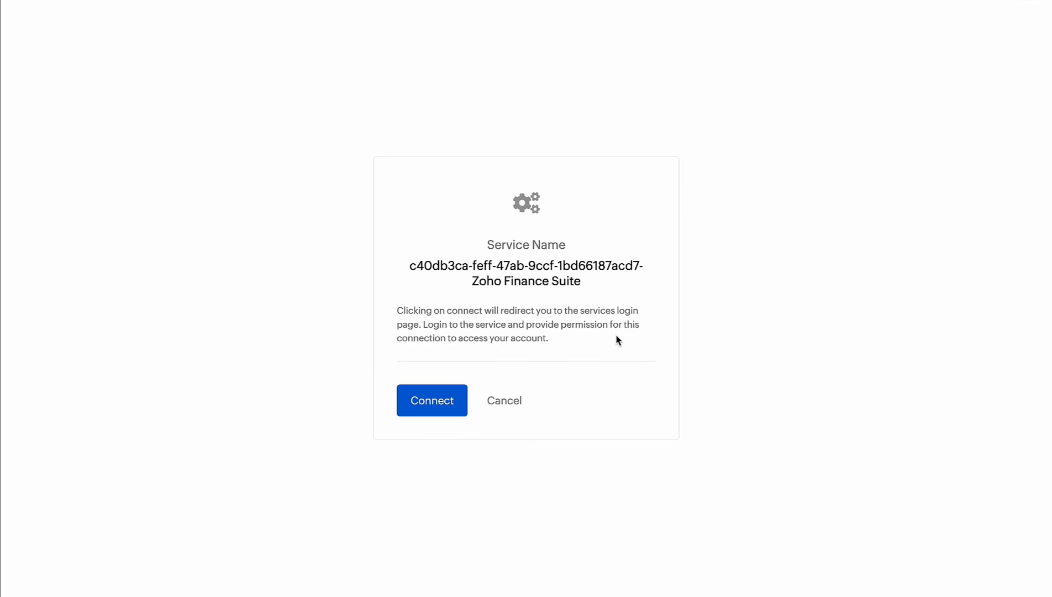
left_click(433, 403)
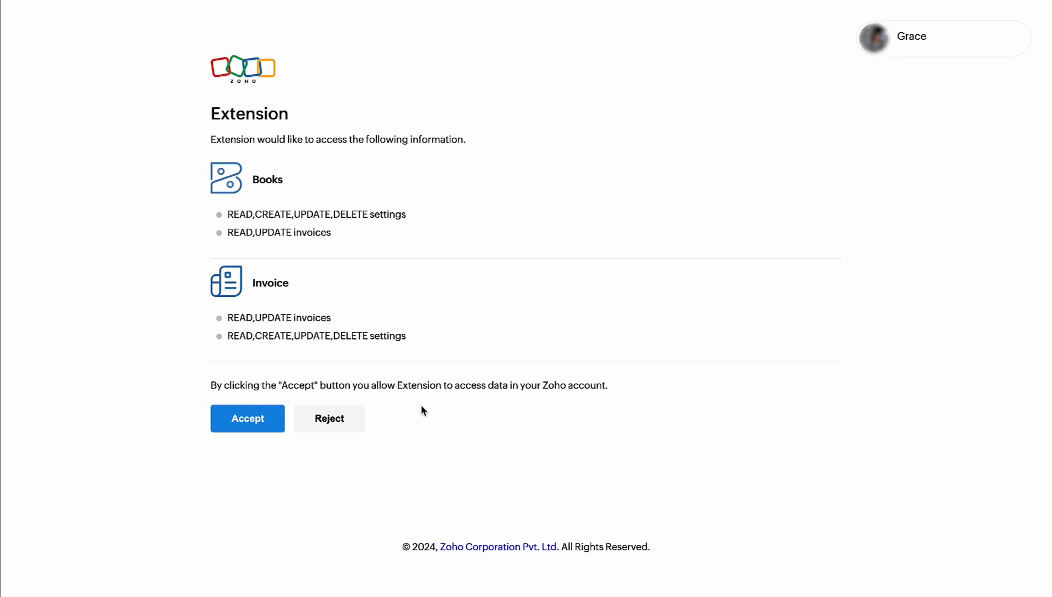
left_click(276, 423)
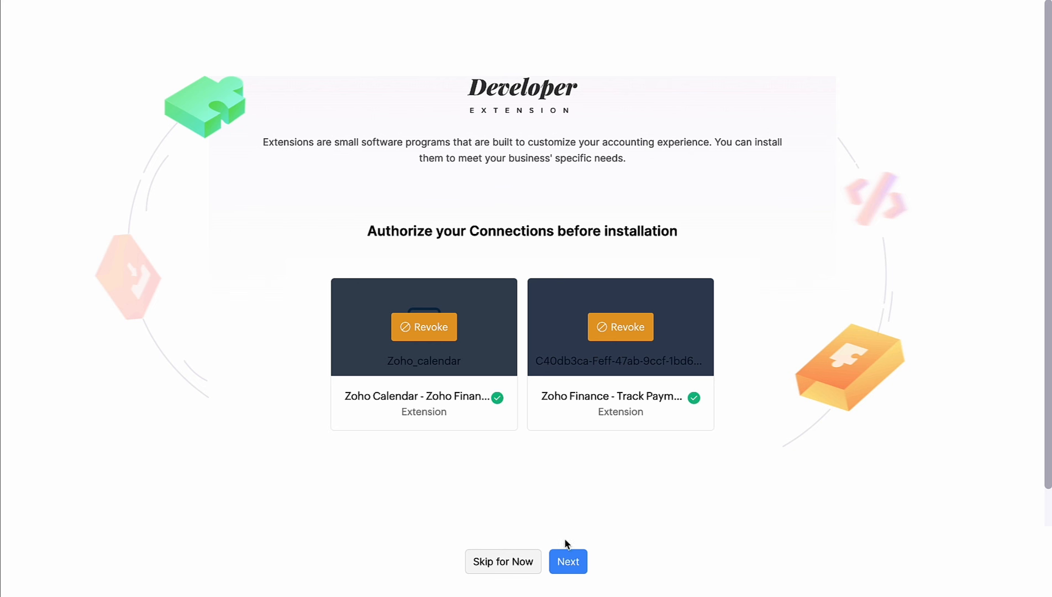
left_click(576, 552)
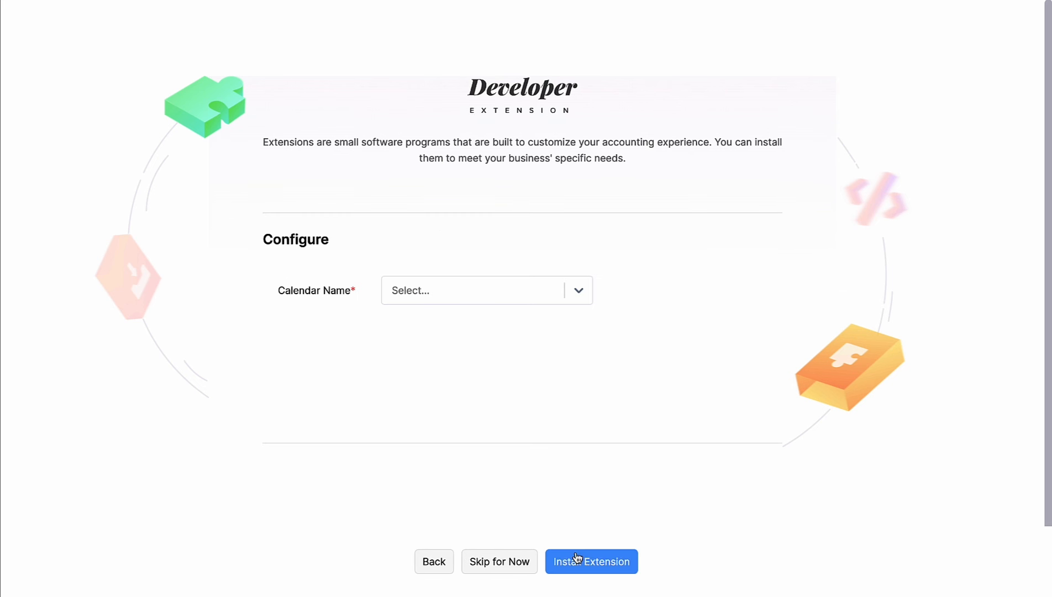
Choose the personal calendar as the Calendar Name and install the extension.
left_click(506, 307)
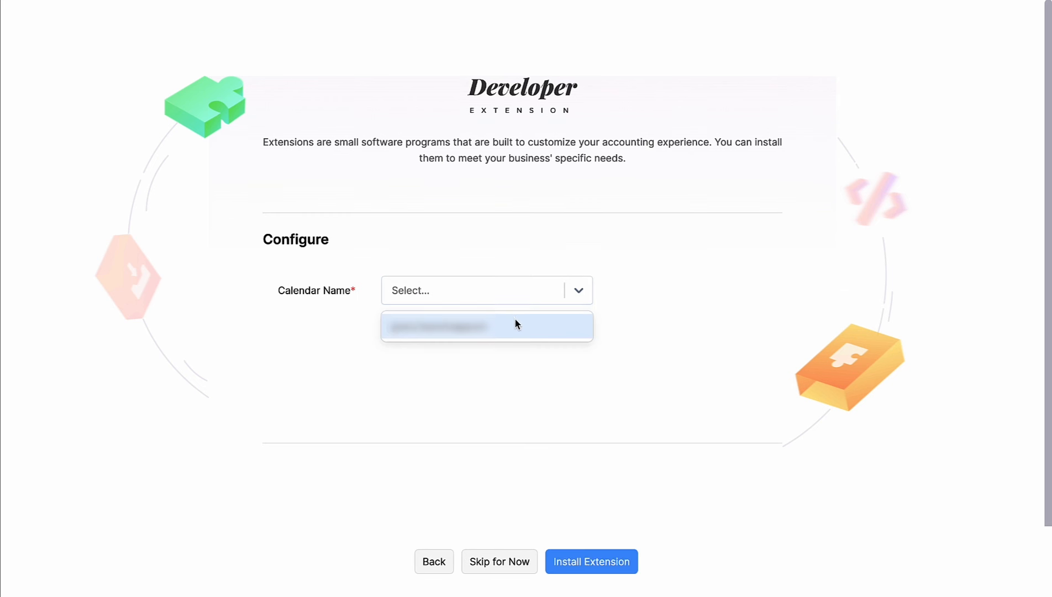
left_click(517, 324)
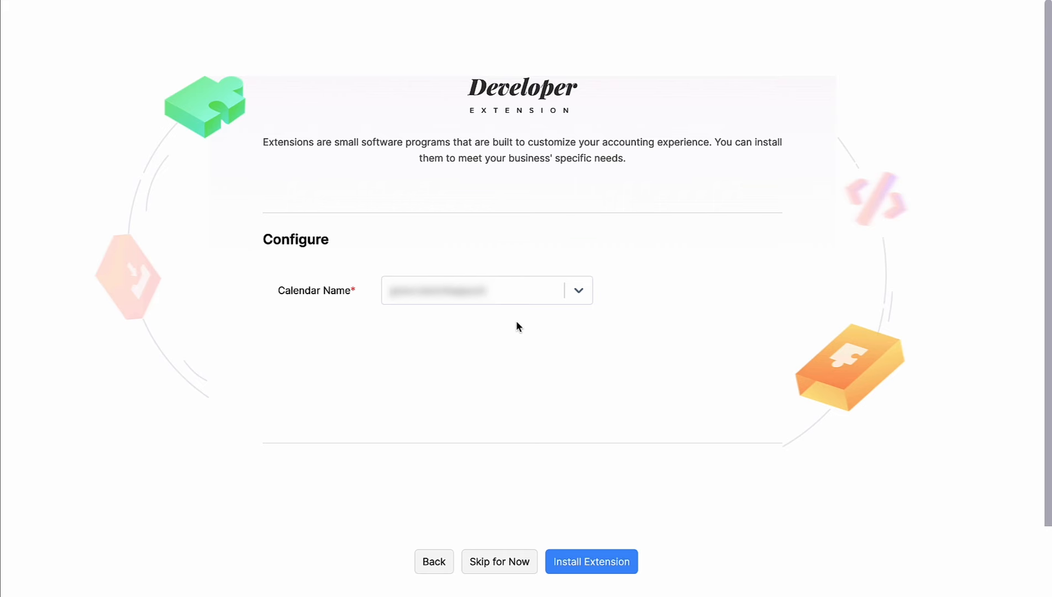
left_click(605, 561)
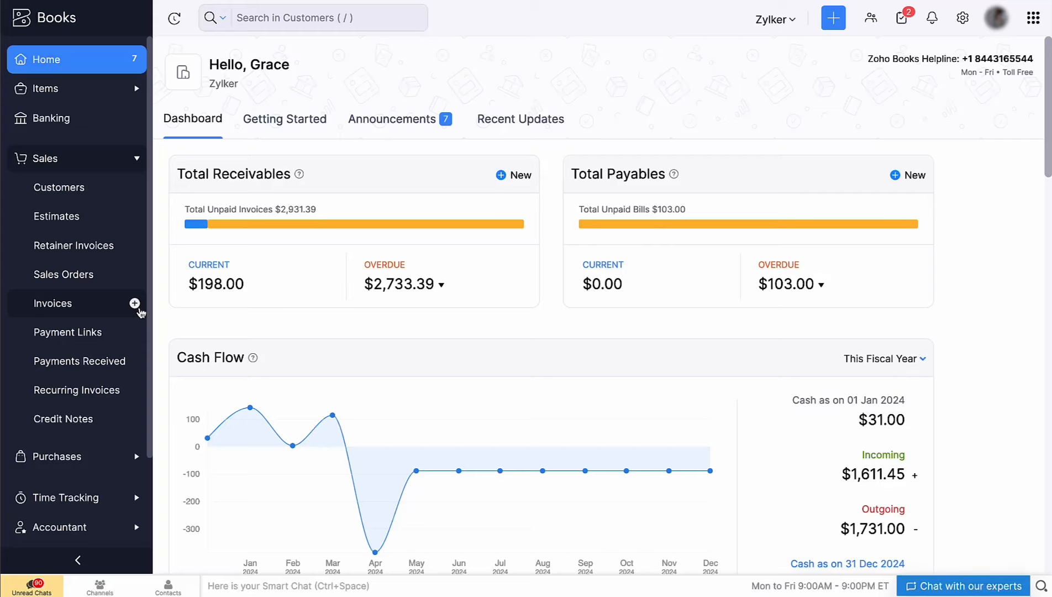
Create a new invoice in Zoho Books for a customer and add the item iPhone13.
left_click(138, 308)
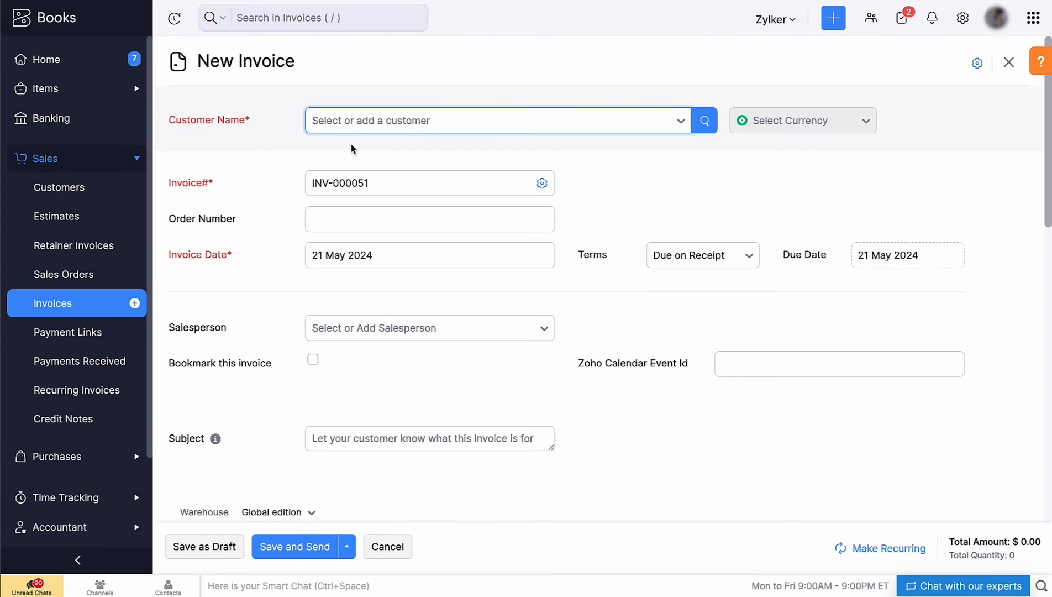
left_click(364, 131)
scroll(622, 265, "down", 6)
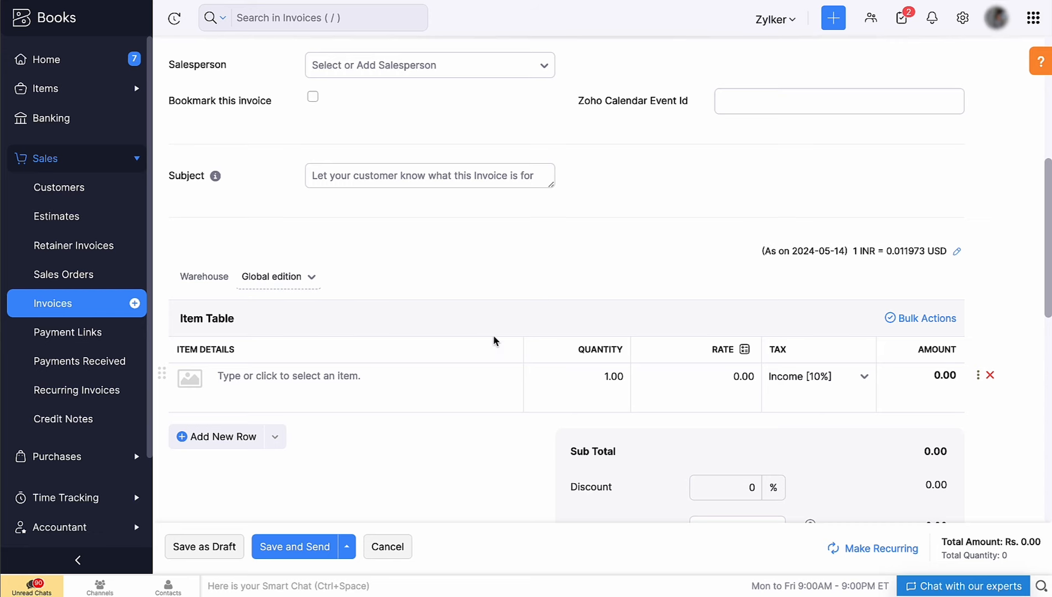
left_click(476, 384)
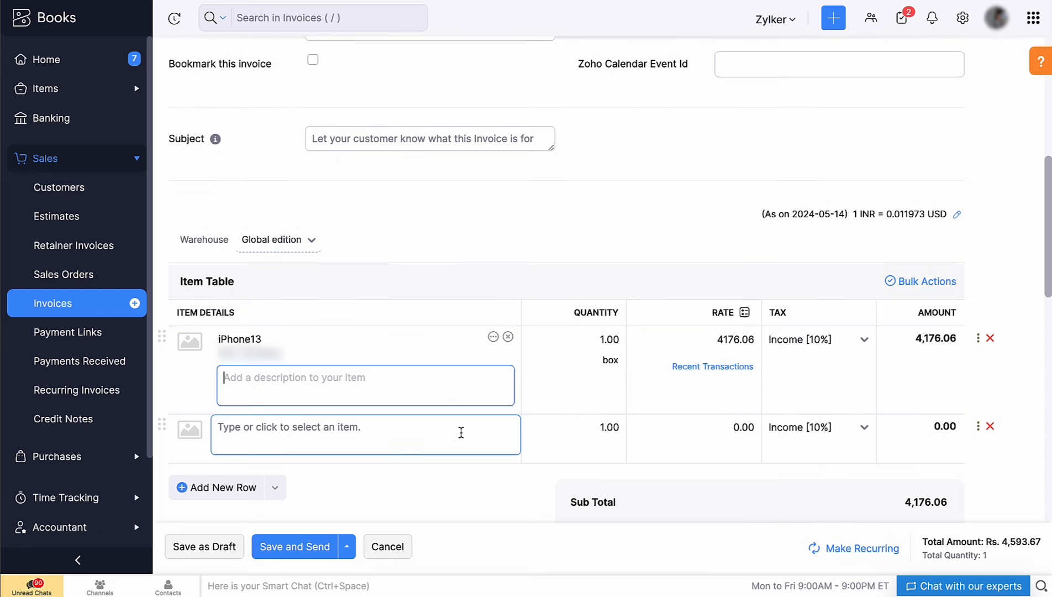
Save the invoice and send it to the customer by email.
scroll(461, 432, "down", 4)
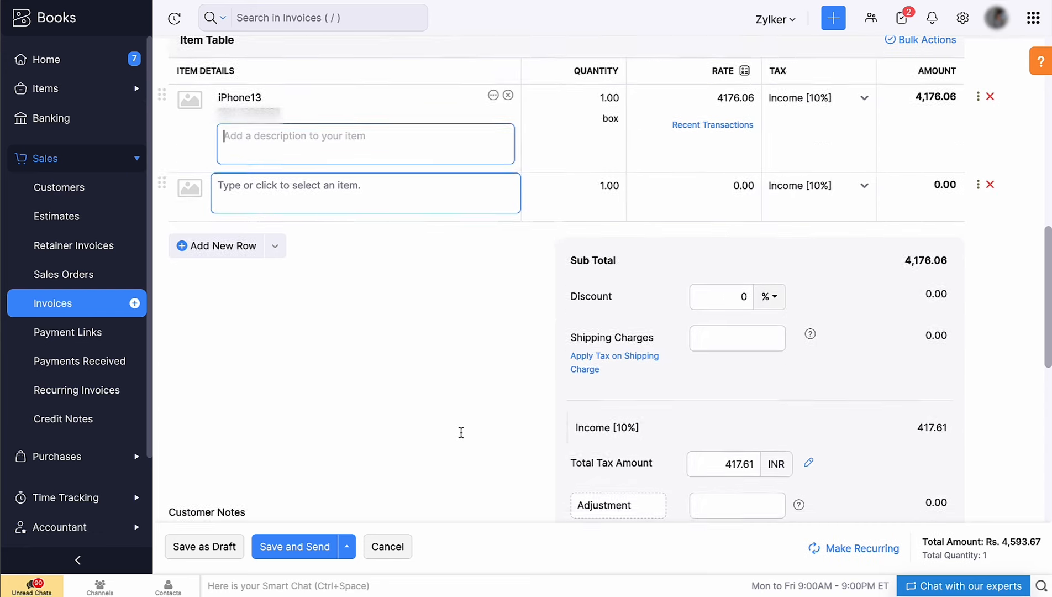
scroll(461, 432, "down", 2)
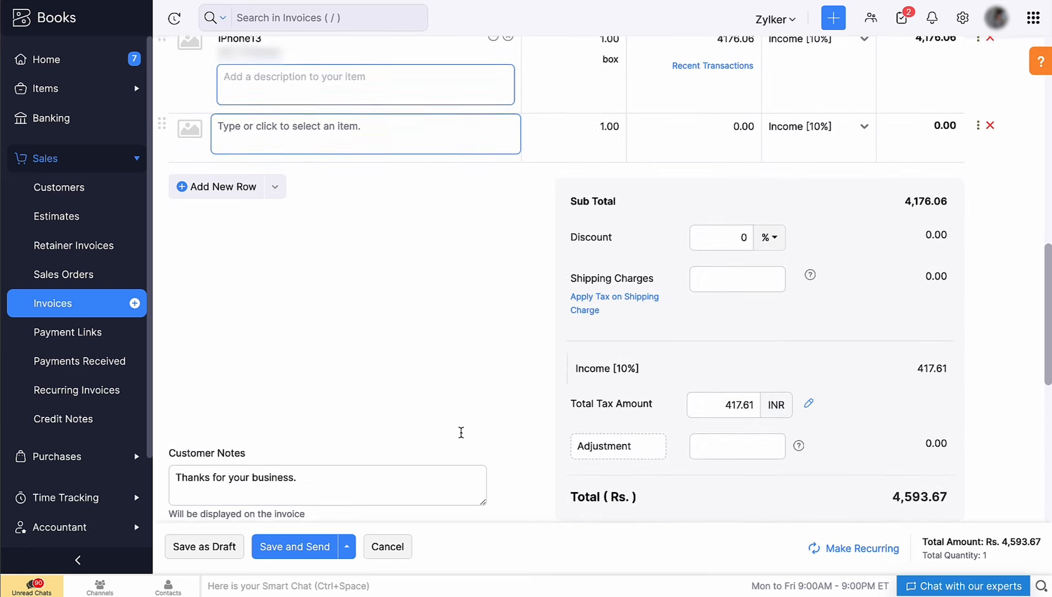
left_click(303, 545)
scroll(303, 540, "down", 10)
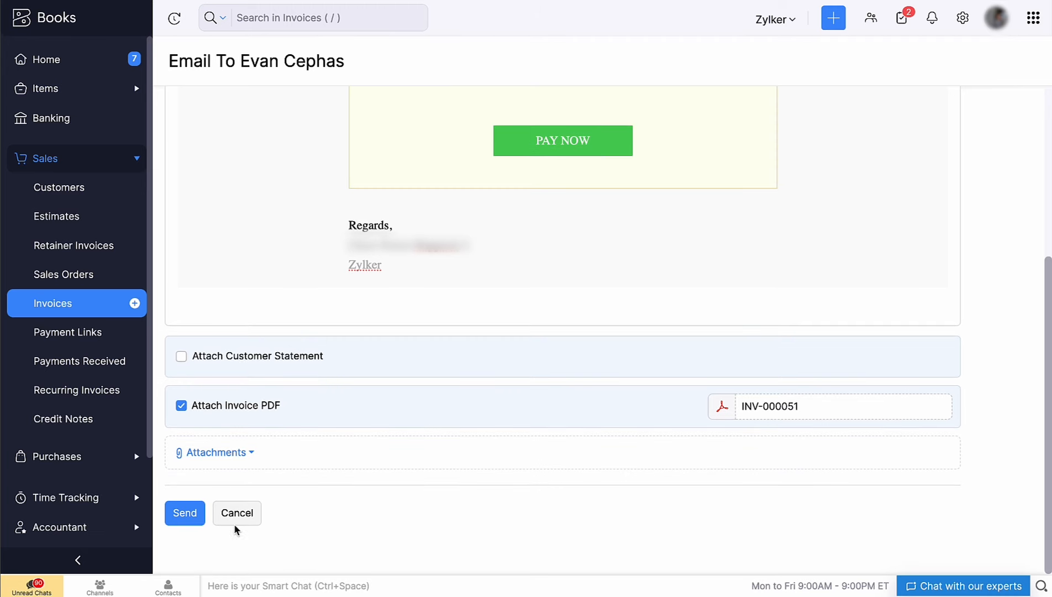
left_click(198, 514)
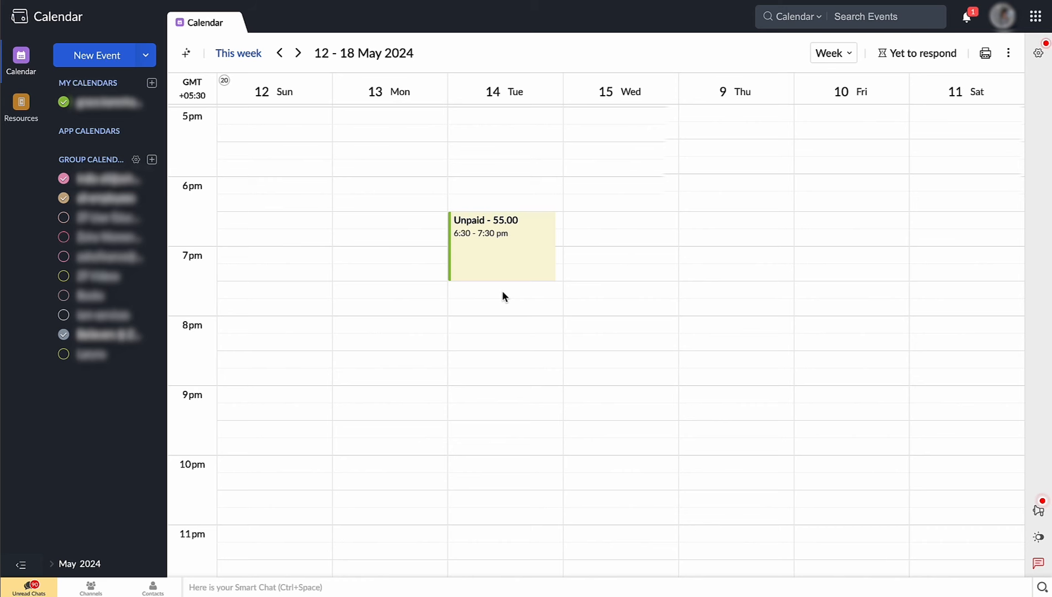
Switch to Zoho Calendar and inspect the Unpaid event on 14 May and the Paid event on 15 May.
left_click(520, 264)
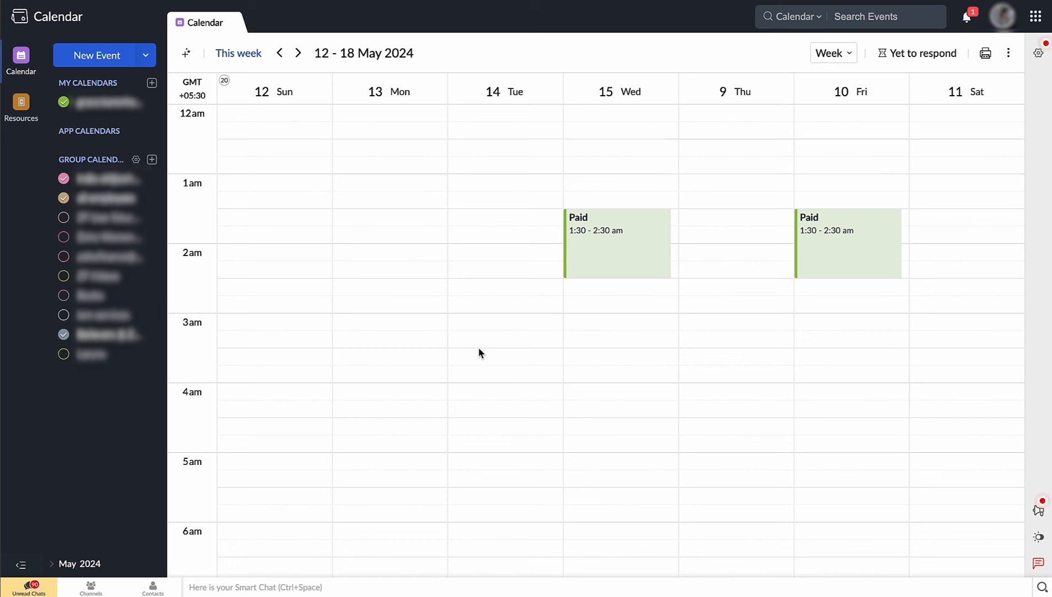
left_click(600, 245)
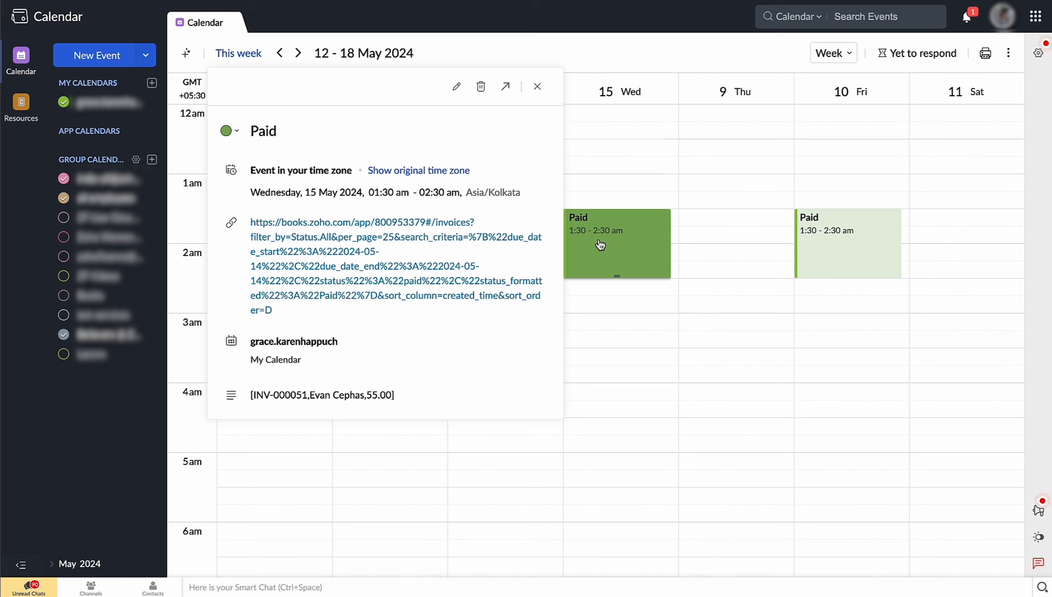
Return to Zoho Books, view the installed Track Payment Dues extension's details in the Marketplace settings, and close the settings.
left_click(968, 20)
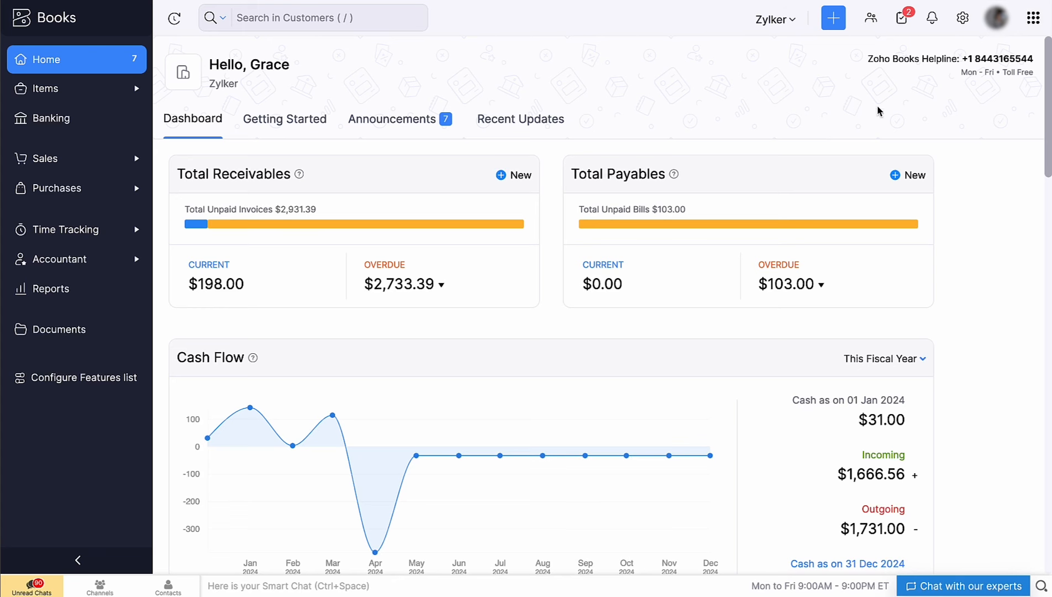
left_click(963, 17)
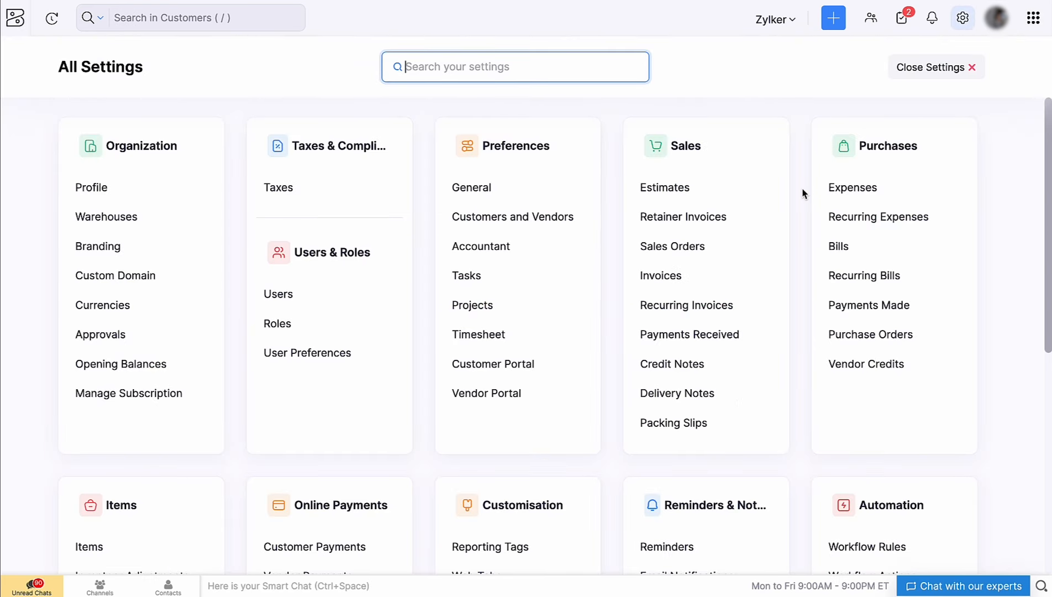
scroll(801, 195, "down", 7)
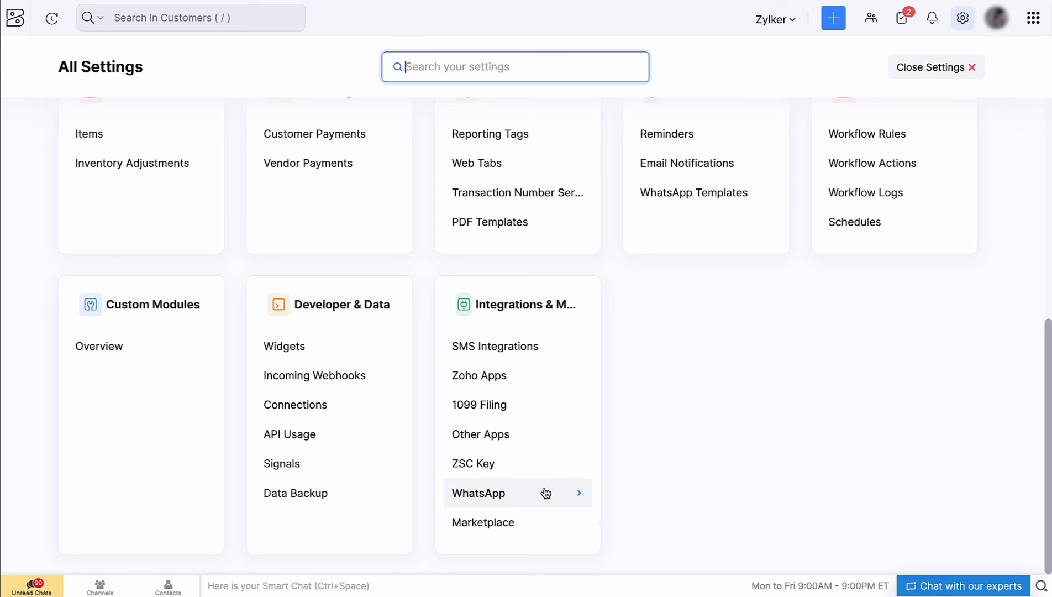
left_click(507, 521)
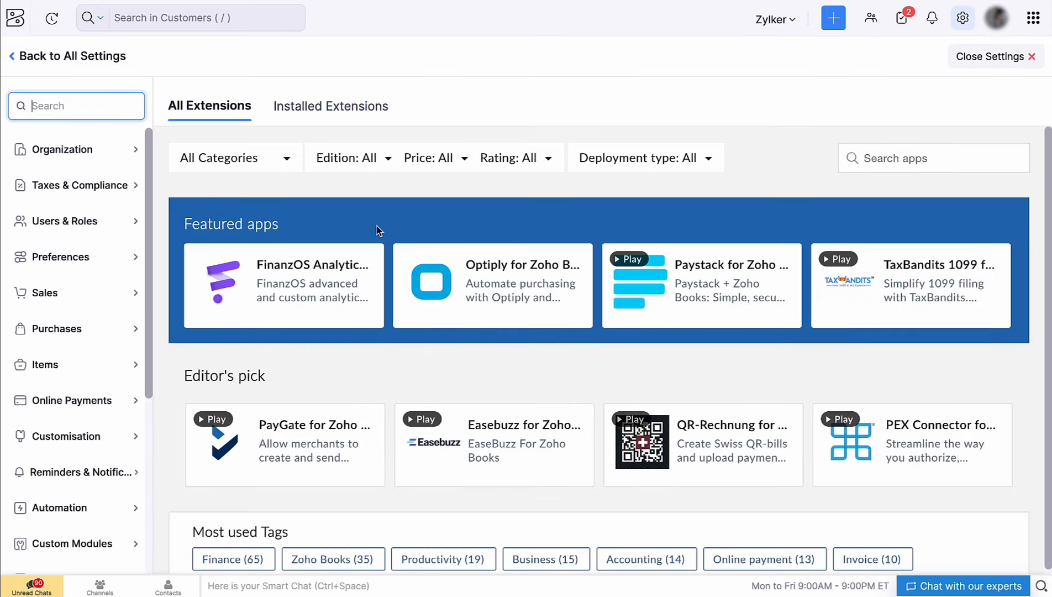
left_click(330, 119)
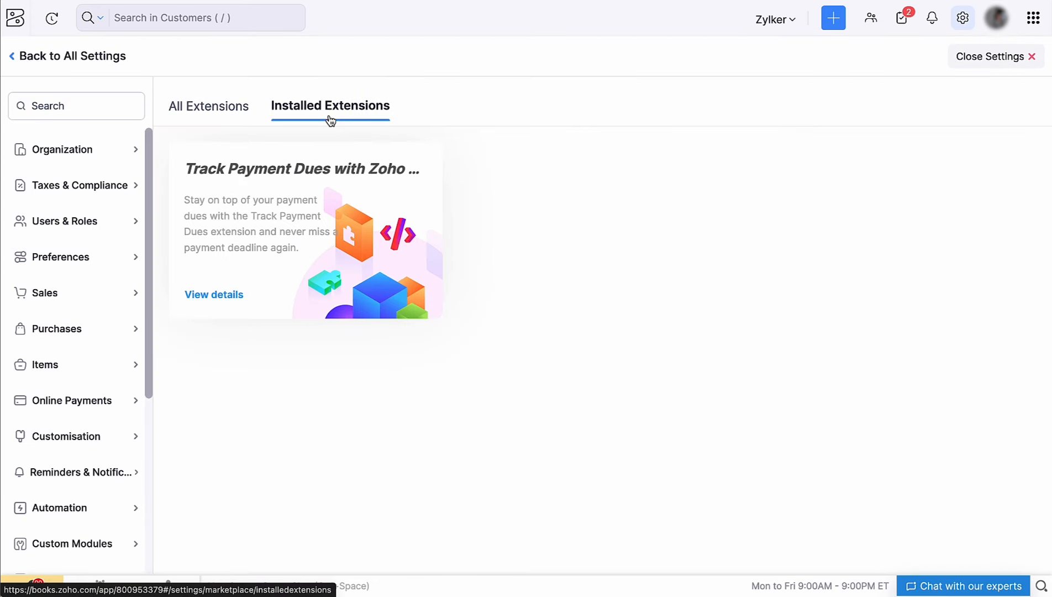
left_click(237, 298)
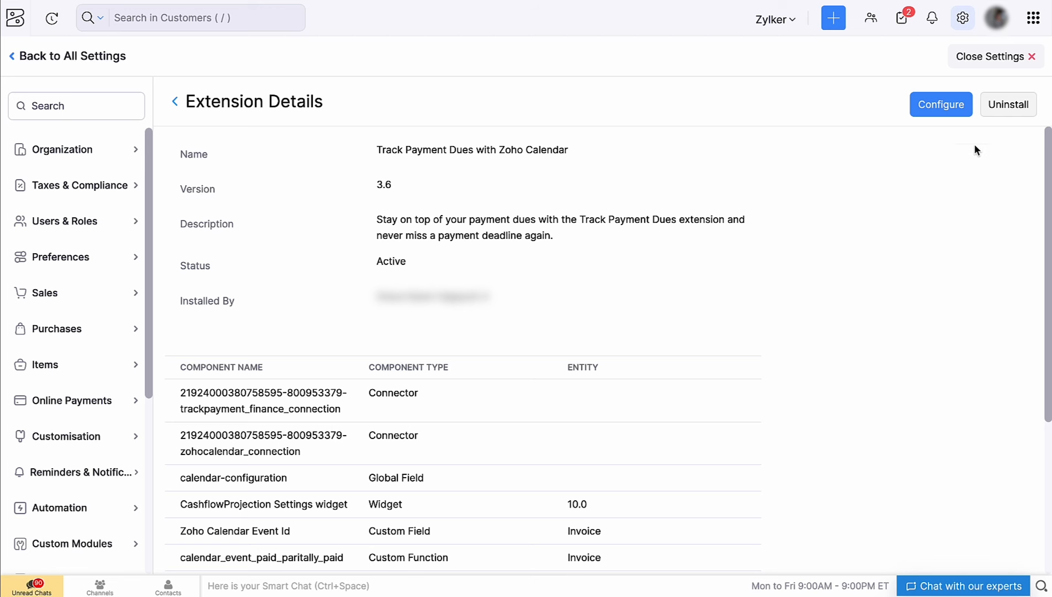
left_click(1018, 63)
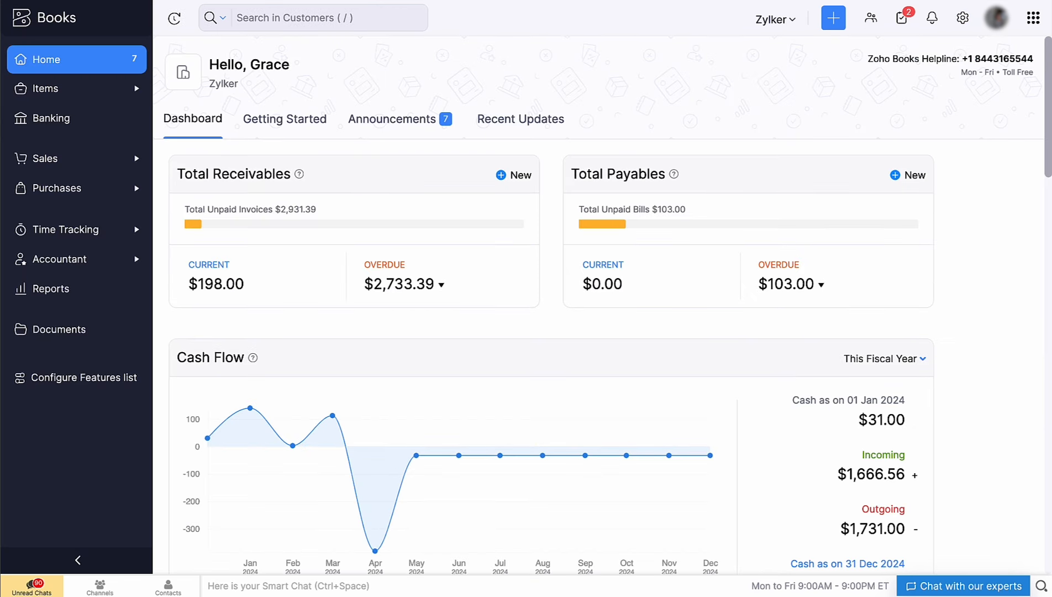